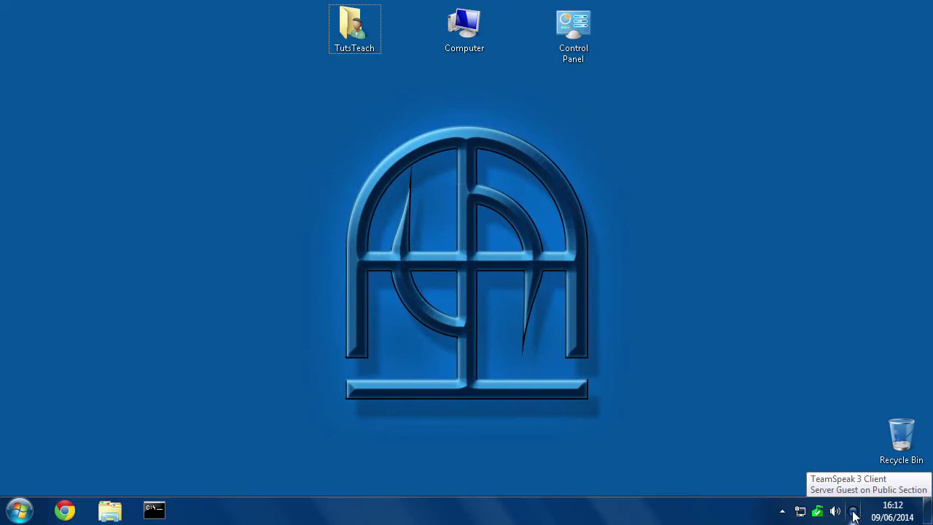
- Switch to the TeamSpeak 3 client and join Public Channel #1 in the Public Channels Zone
left_click(855, 514)
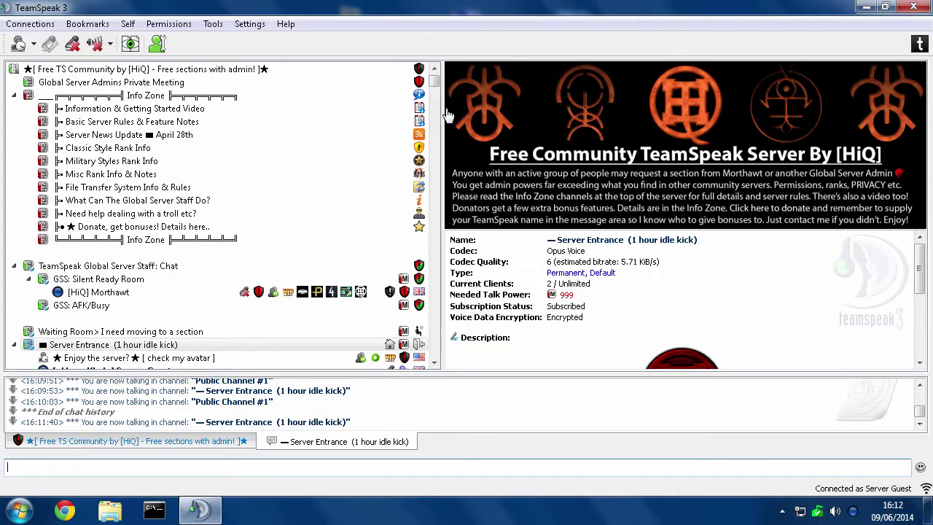
mouse_move(436, 86)
left_mouse_down()
mouse_move(452, 298)
mouse_move(448, 78)
left_mouse_up()
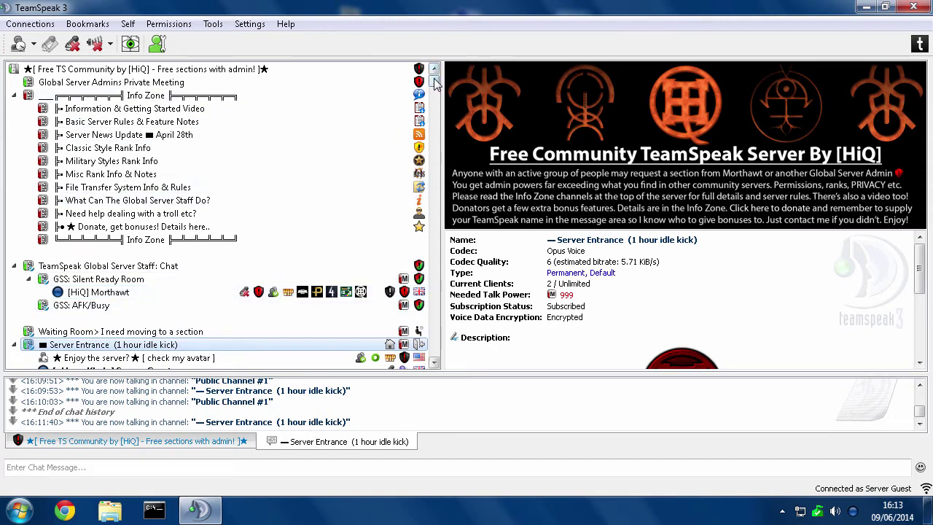
left_click_drag(435, 84, 435, 100)
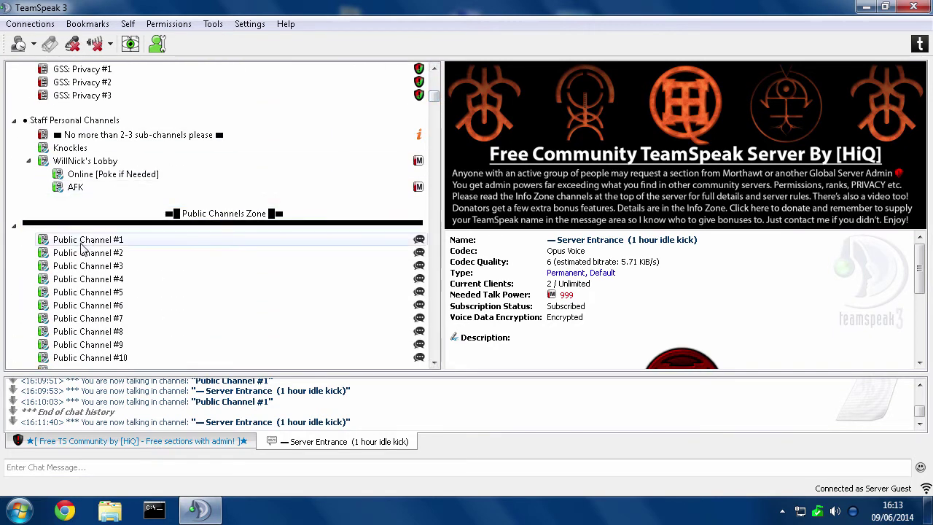
double_click(81, 242)
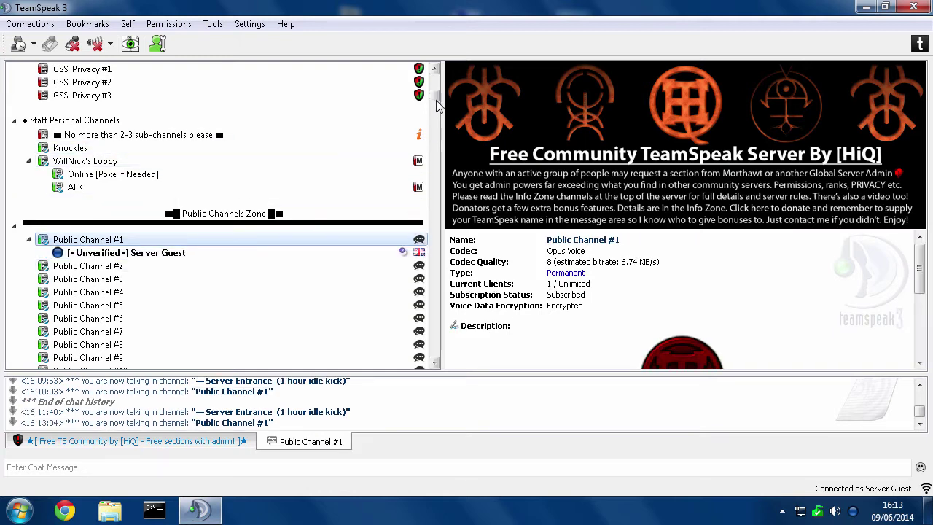
- Move back to the Server Entrance channel near the start of the channel tree
left_click_drag(436, 103, 435, 79)
double_click(175, 347)
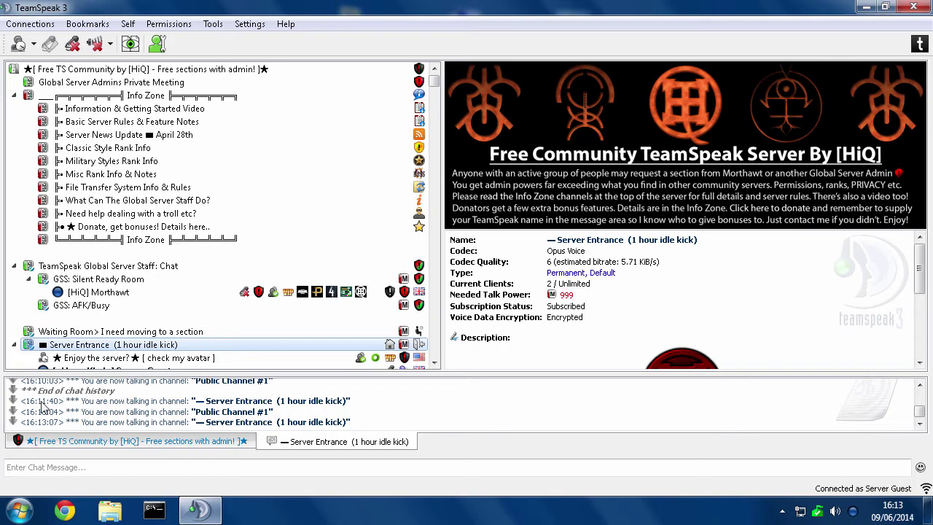
- Switch to Public Channel #1 through its link in the chat log, and return to Server Entrance
right_click(229, 409)
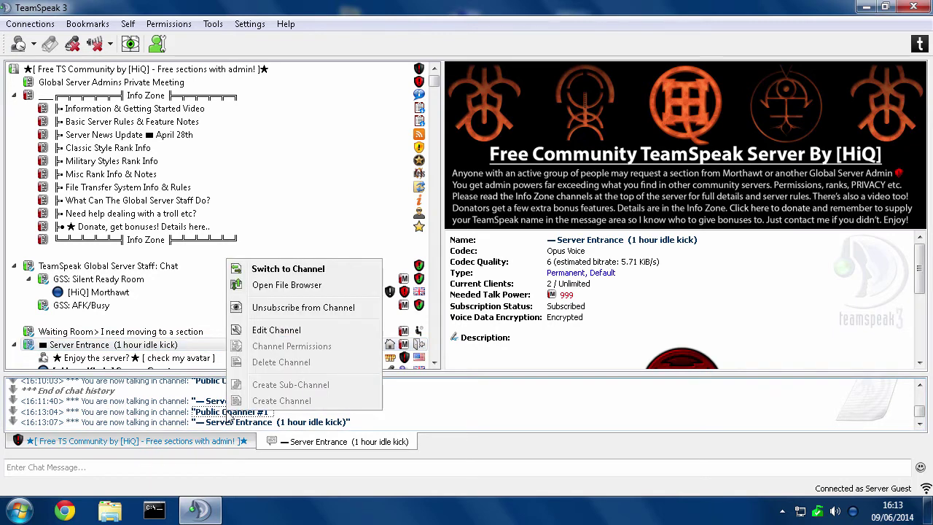
left_click(275, 269)
double_click(81, 347)
- Switch to the Public Channel Section [First channel] through its link in the Featured Sections List channel description
scroll(87, 350, "down", 1)
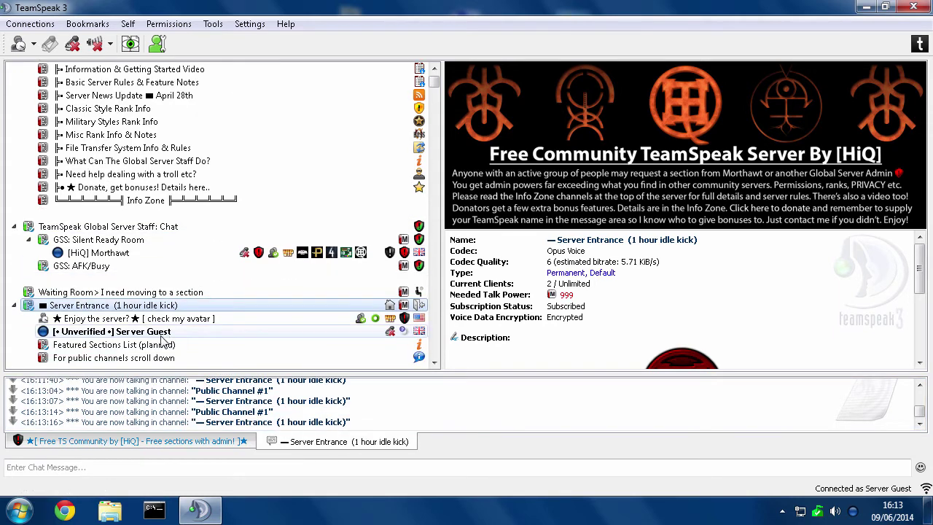
left_click(96, 349)
scroll(612, 341, "down", 3)
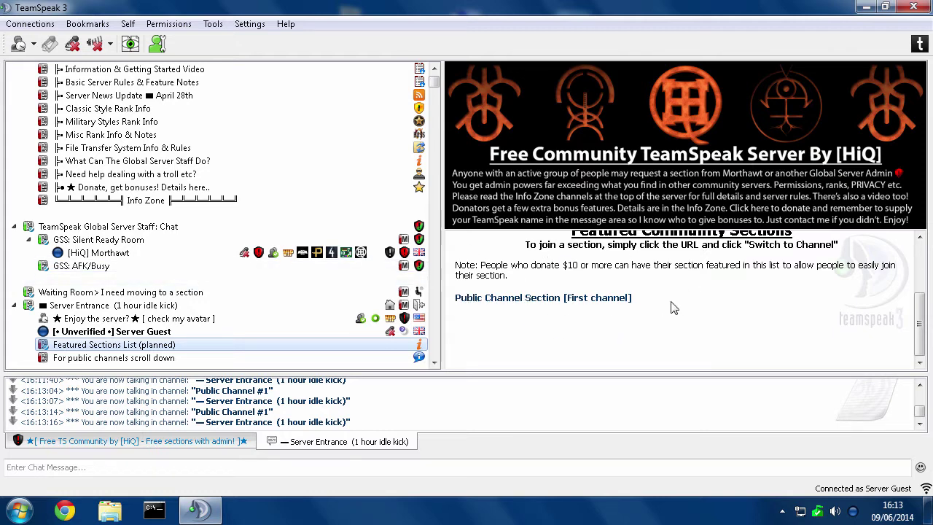
right_click(484, 302)
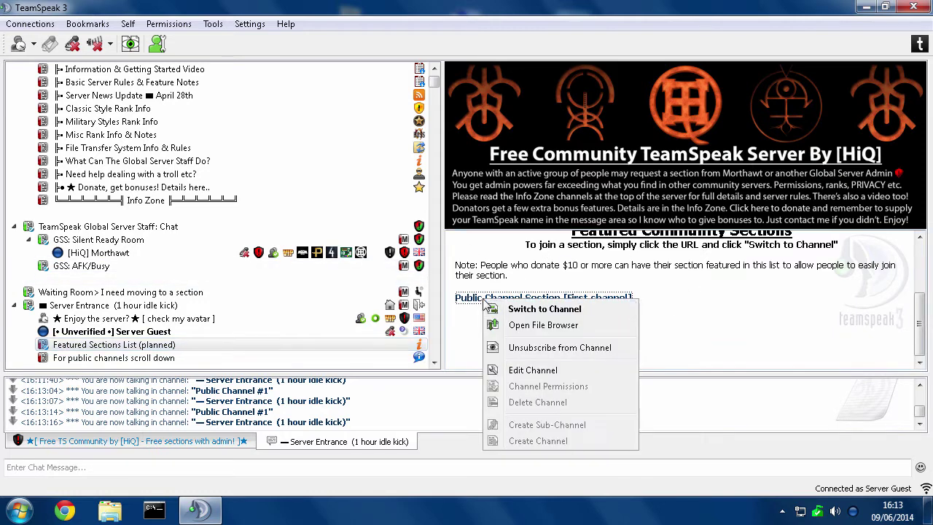
left_click(540, 310)
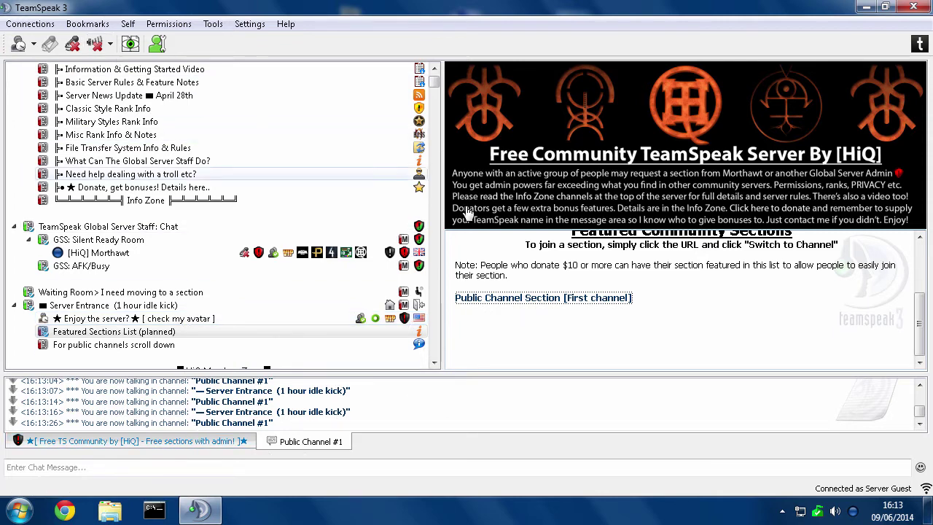
right_click(492, 302)
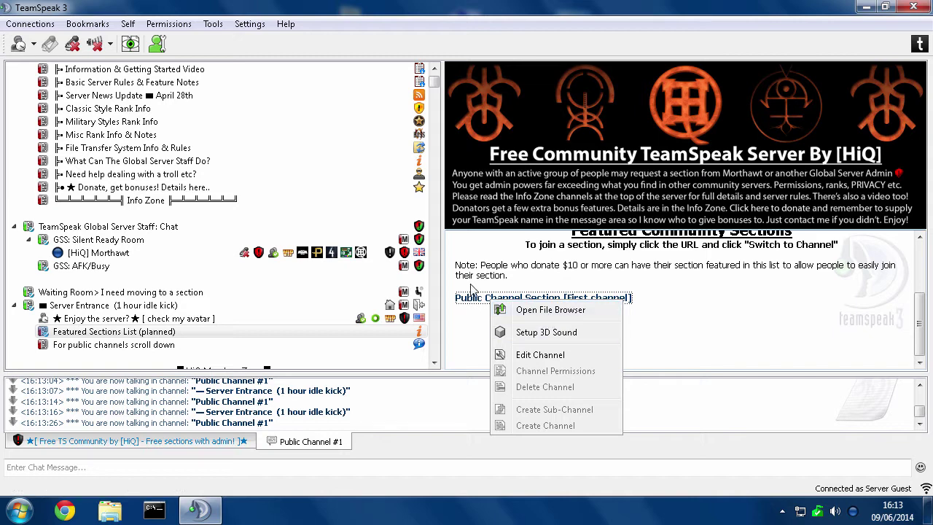
left_click(479, 271)
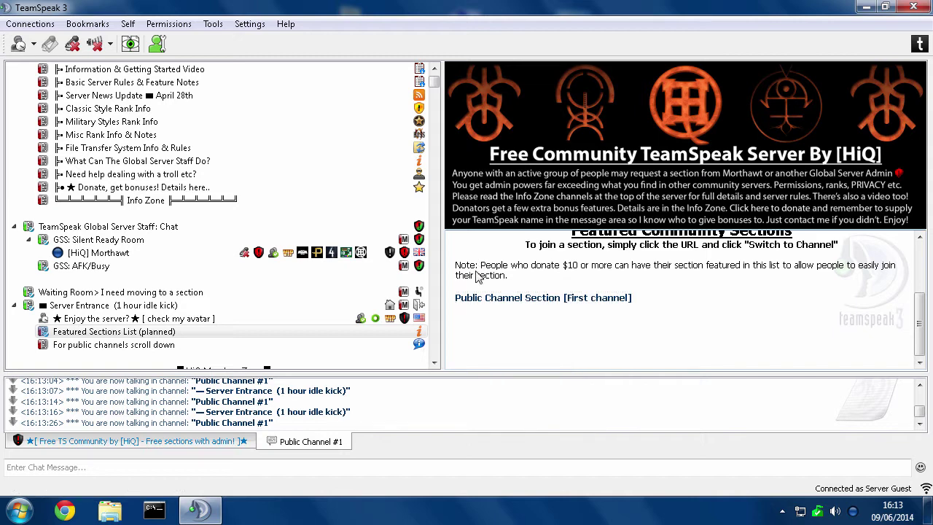
- Add the current server to the bookmarks and label the bookmark Public Section
left_click(79, 27)
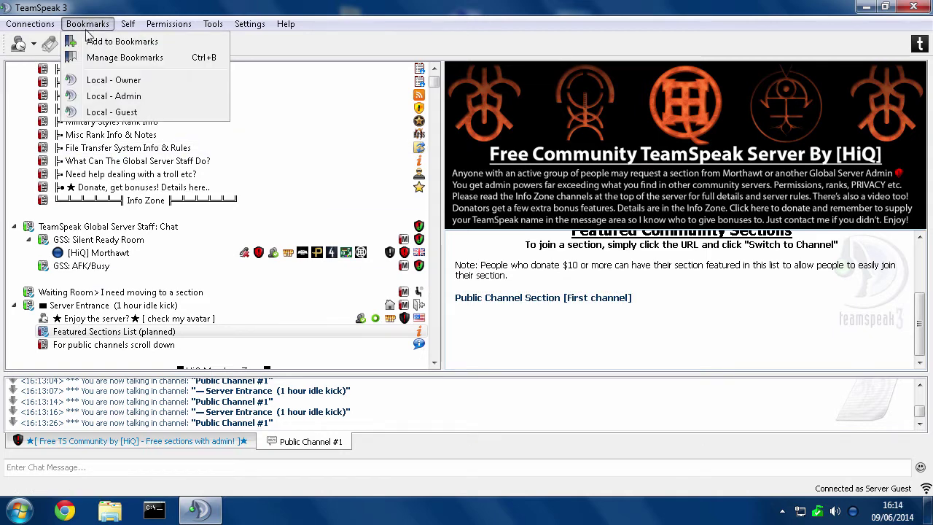
left_click(90, 44)
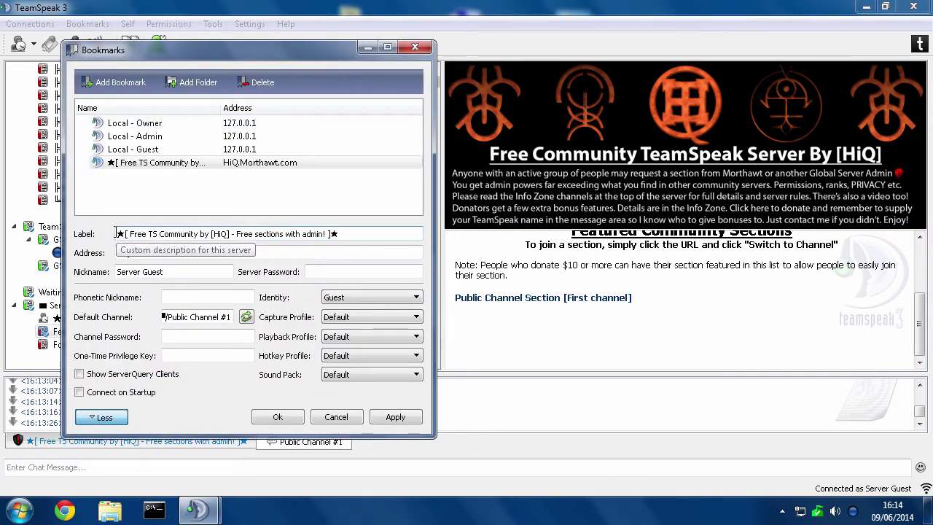
left_click_drag(340, 235, 134, 230)
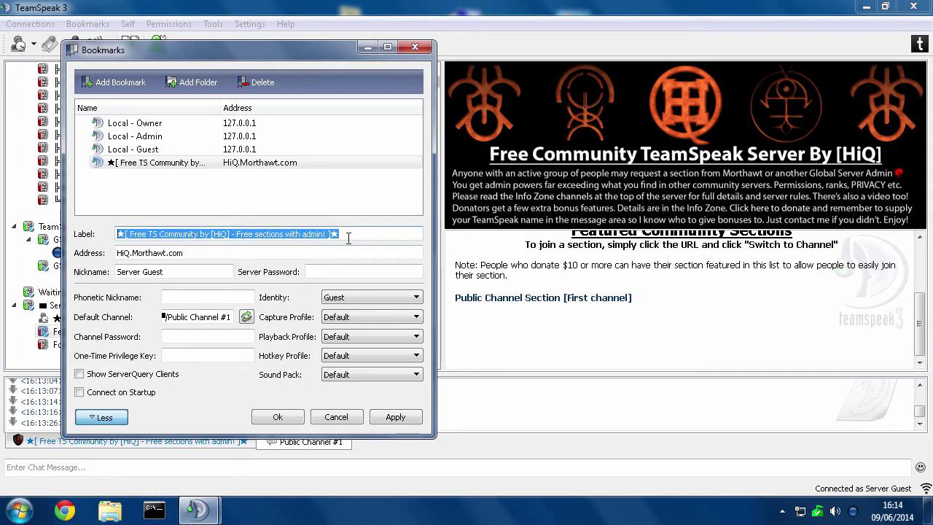
type("Public Section")
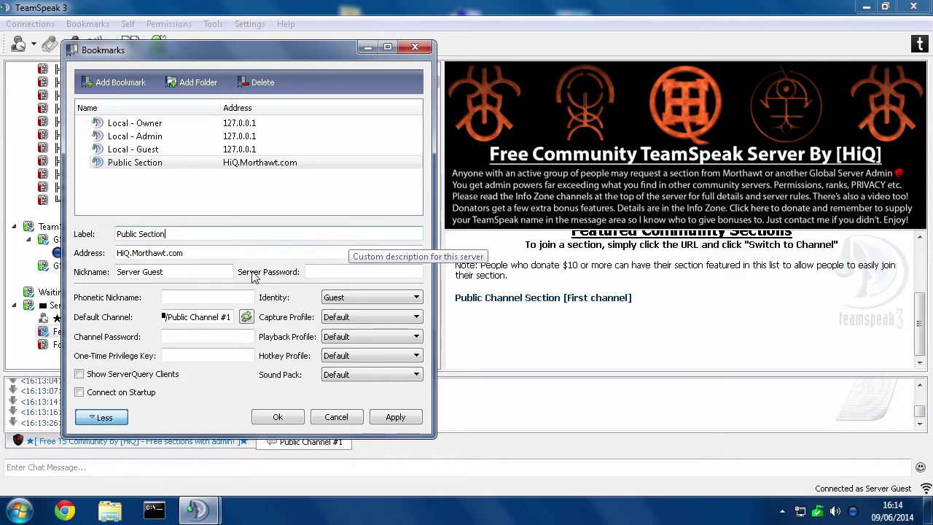
- Clear the bookmark's default channel, set it to the current channel, Public Channel #1, and save the bookmark
triple_click(223, 318)
key("BackSpace")
left_click(94, 422)
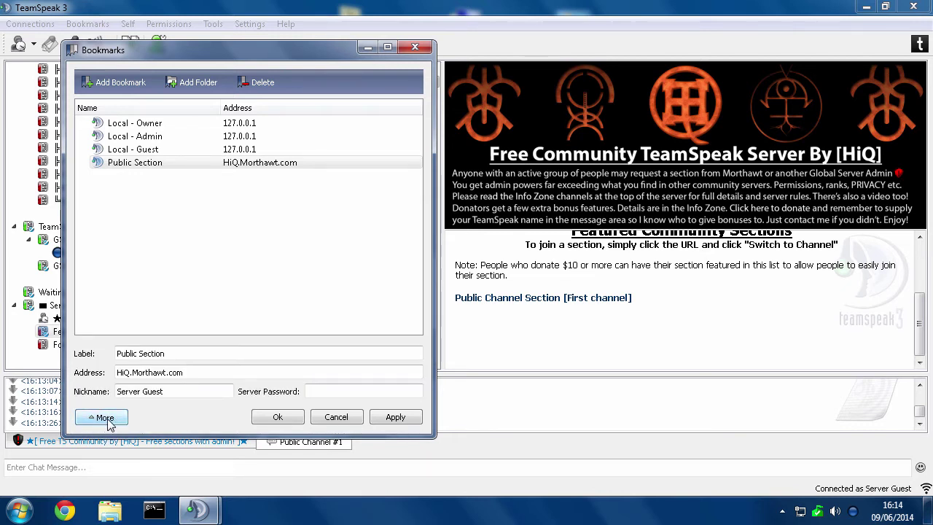
left_click(101, 421)
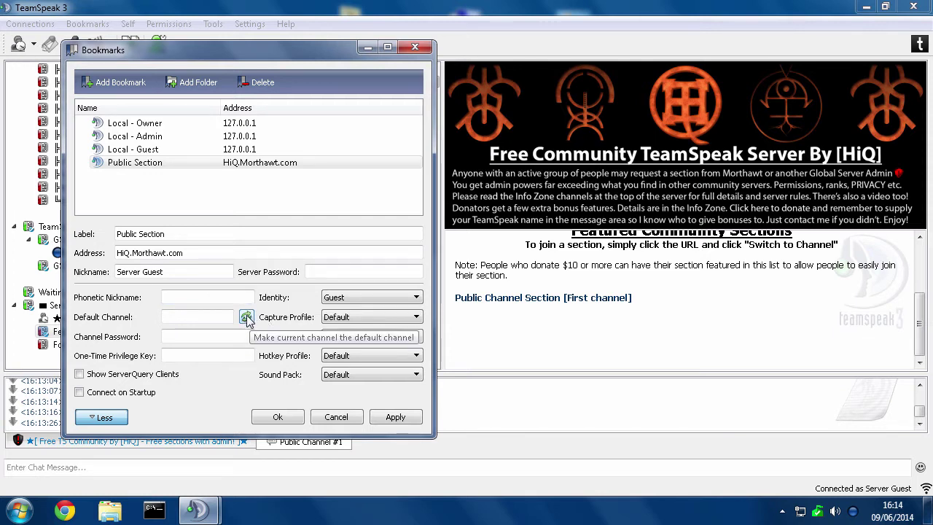
left_click(246, 319)
left_click_drag(233, 321, 259, 321)
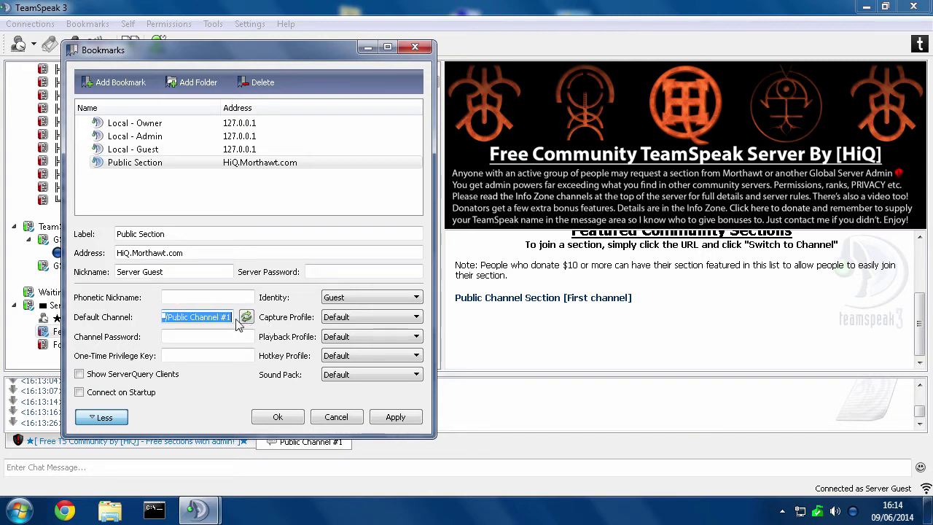
left_click(394, 417)
left_click(276, 418)
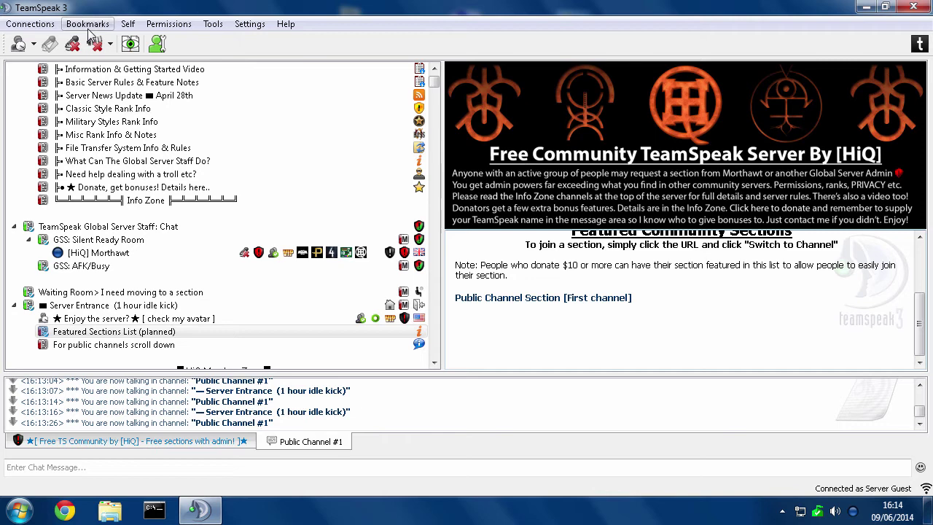
- Connect to the server with the Public Section bookmark
left_click(32, 26)
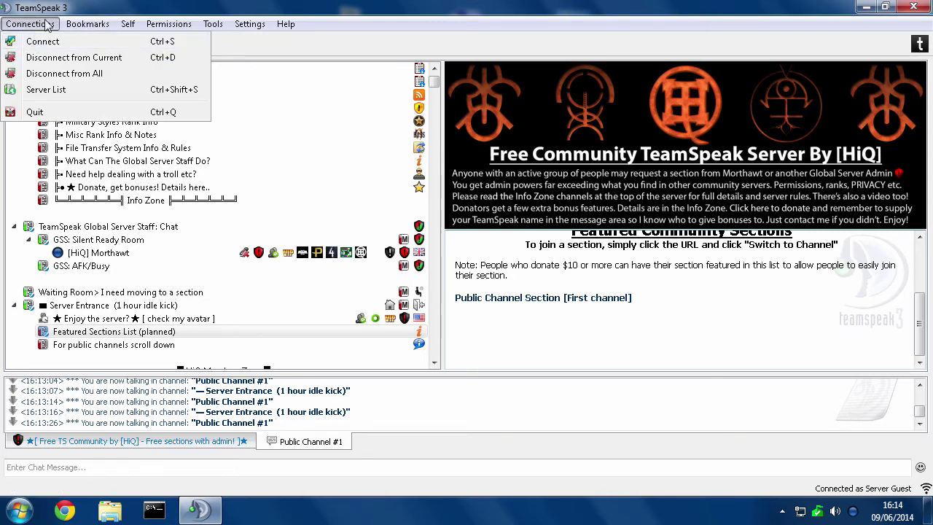
left_click(34, 24)
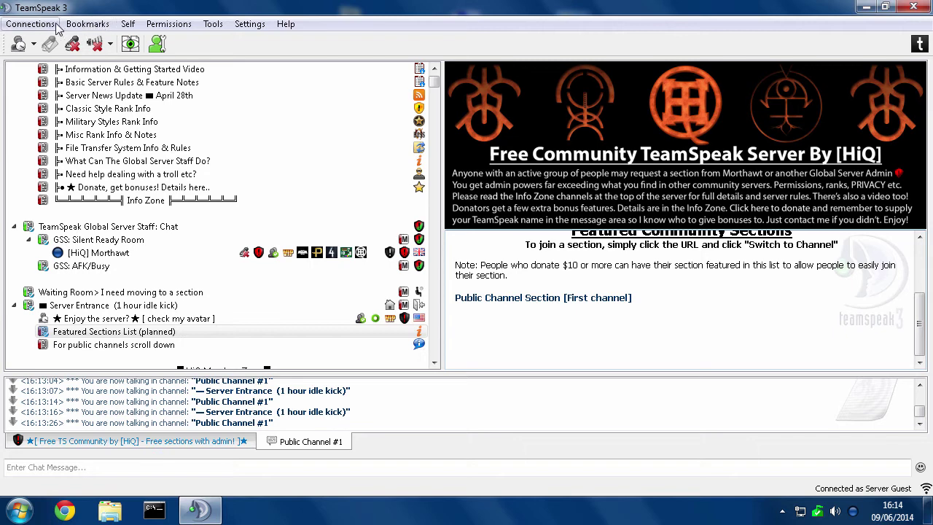
left_click(83, 26)
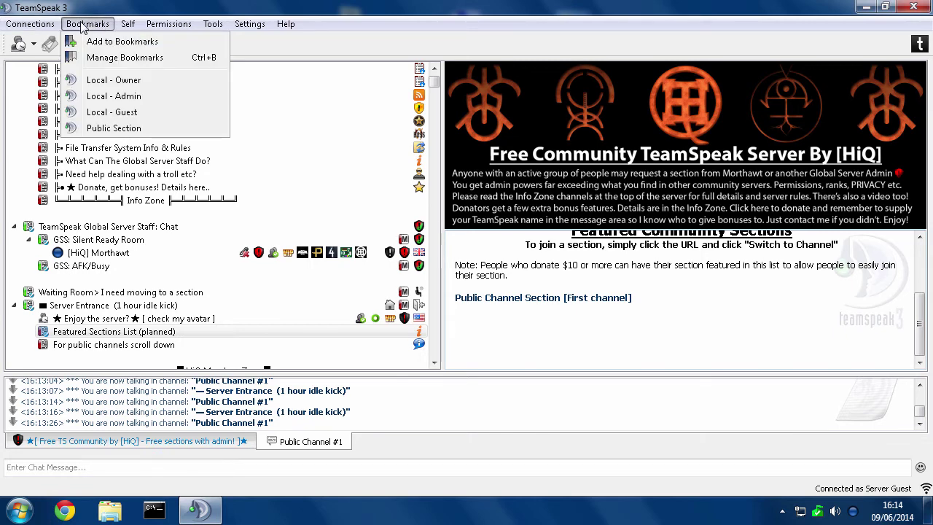
left_click(121, 130)
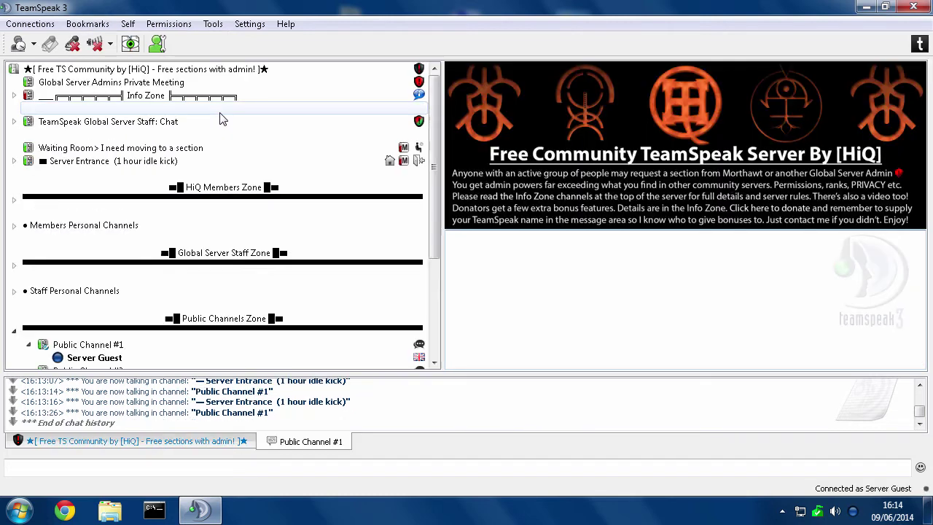